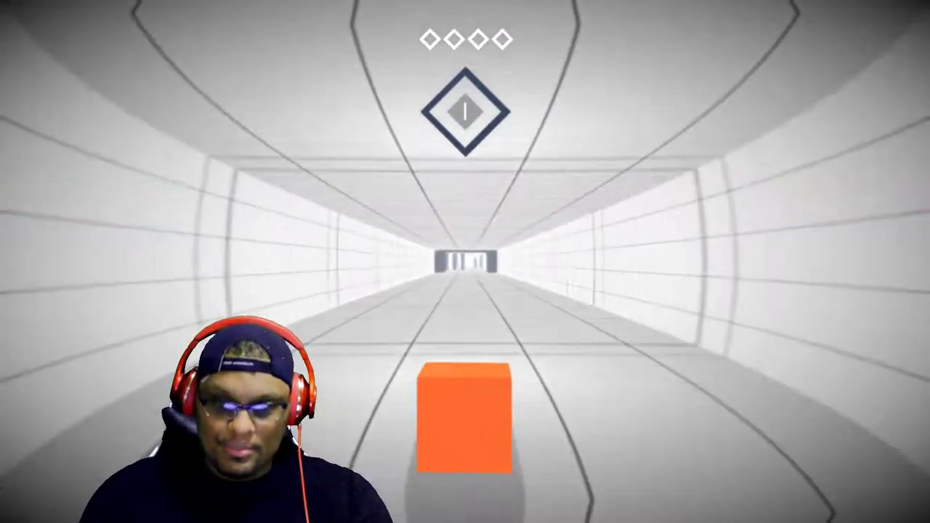
{"action": "key", "text": "Up"}
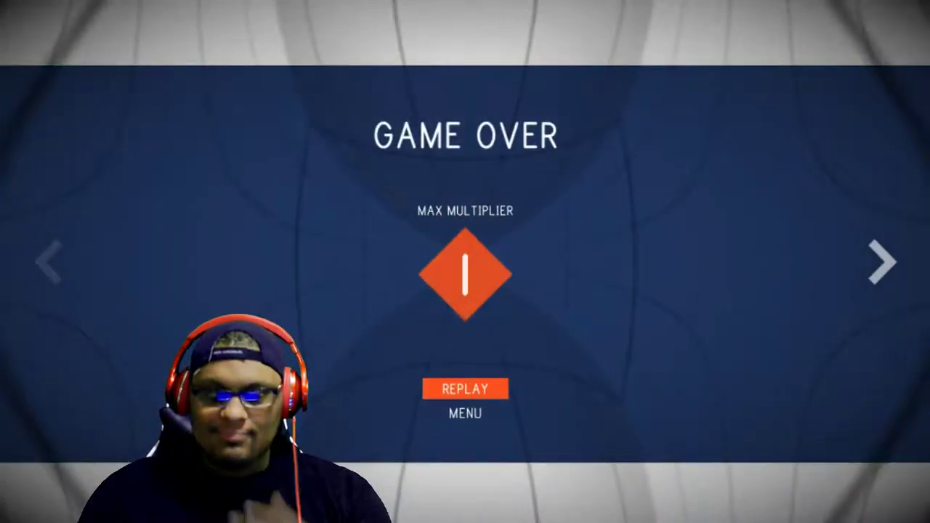
{"action": "key", "text": "Return"}
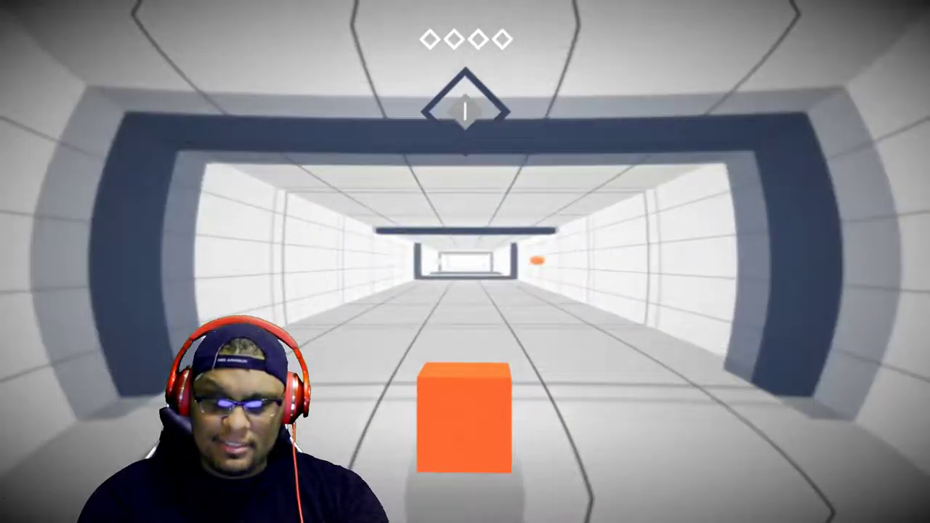
{"action": "key", "text": "space"}
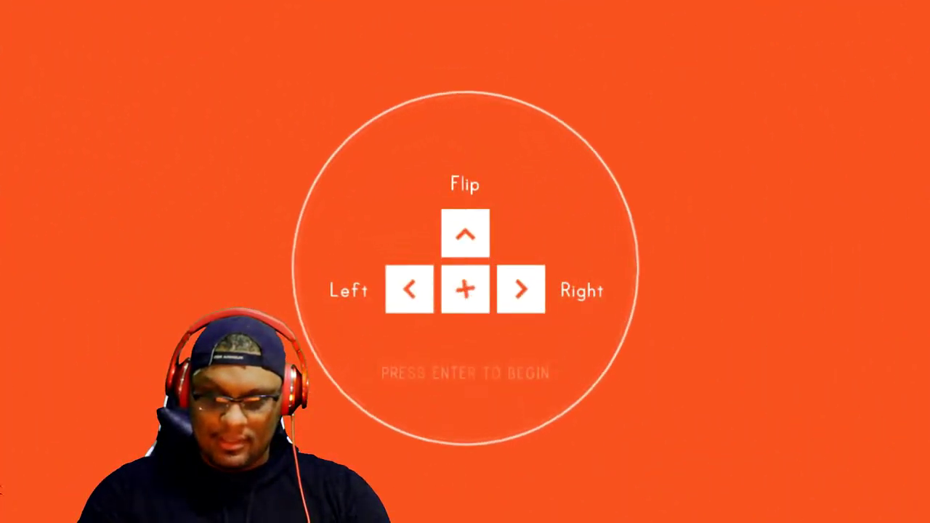
{"action": "key", "text": "Return"}
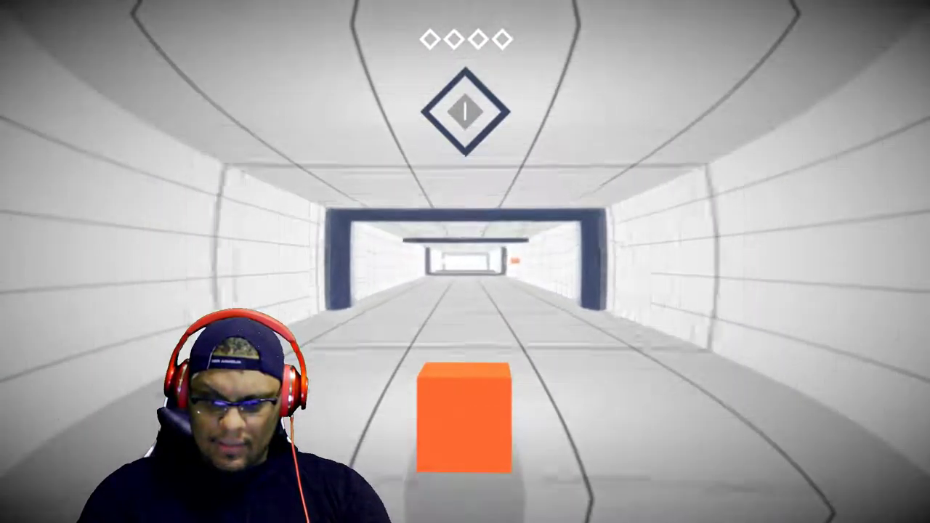
{"action": "key", "text": "Right"}
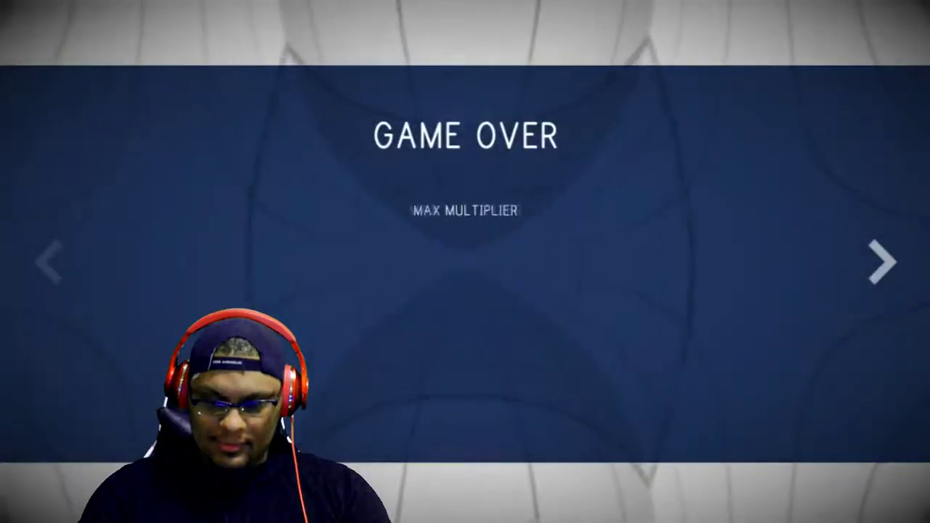
{"action": "key", "text": "Return"}
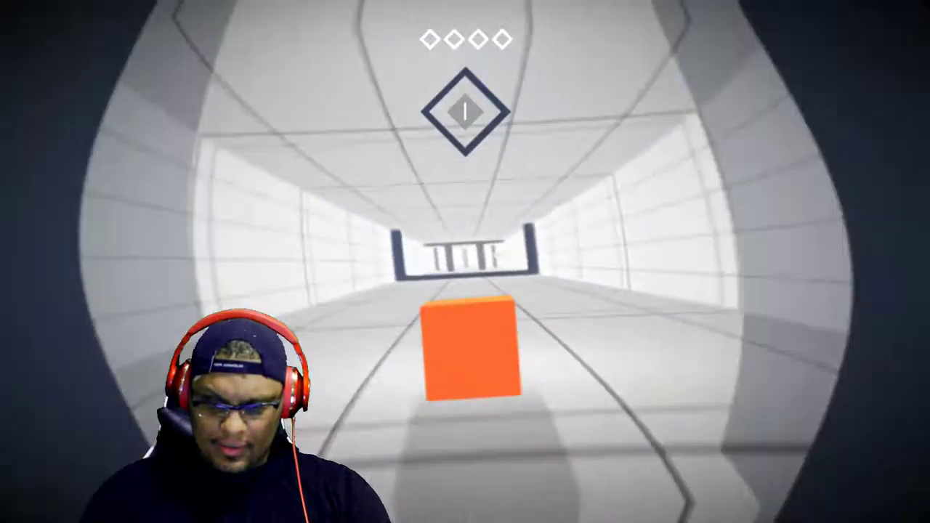
{"action": "key", "text": "Right"}
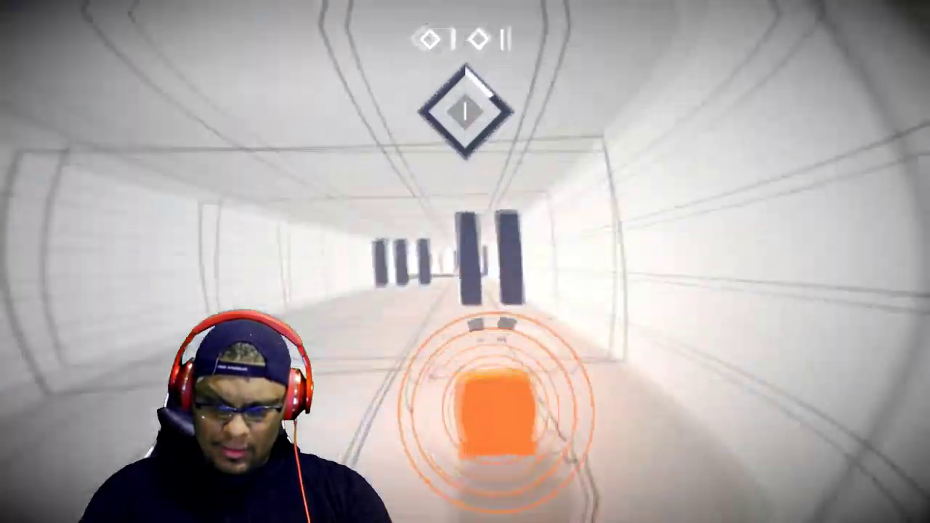
{"action": "key", "text": "Right"}
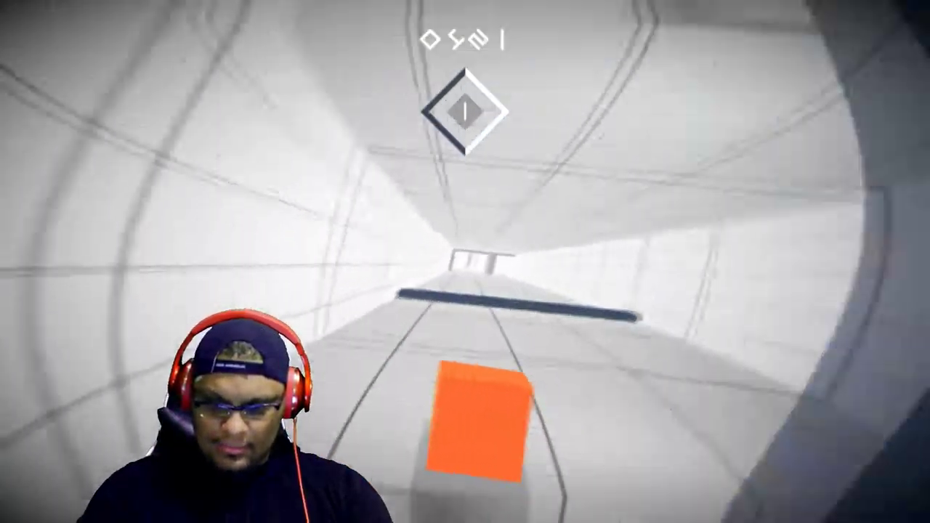
{"action": "key", "text": "space"}
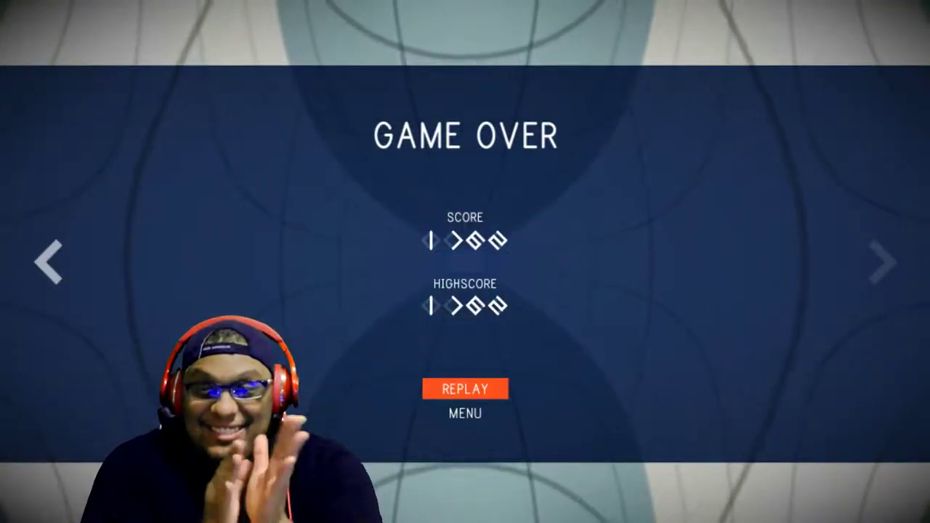
{"action": "key", "text": "Return"}
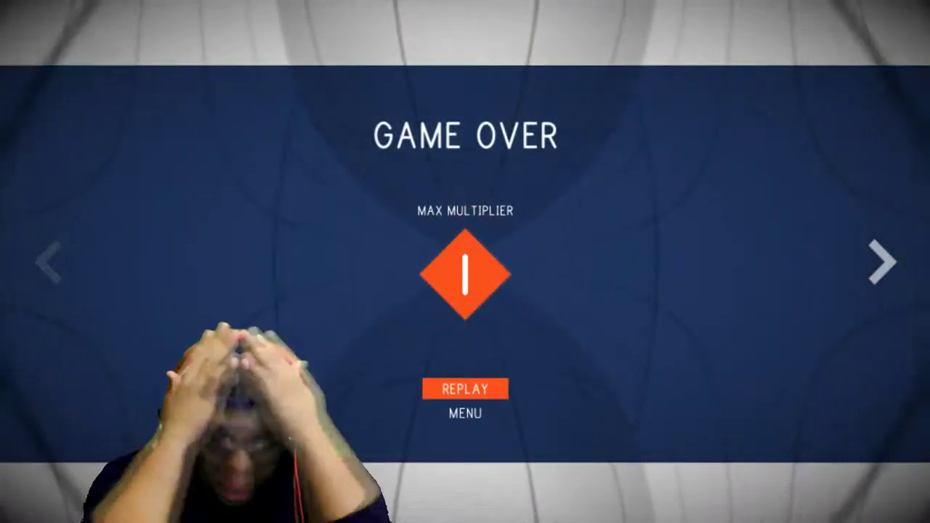
{"action": "key", "text": "Return"}
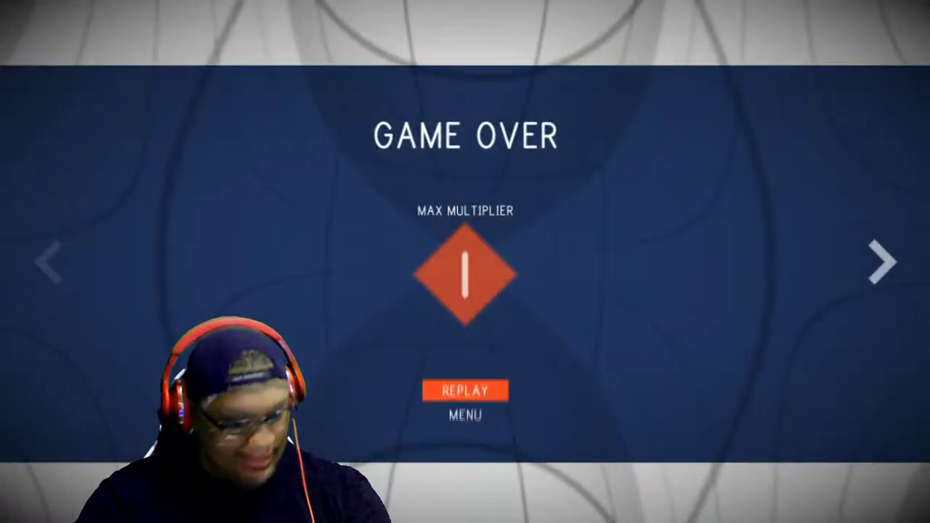
{"action": "key", "text": "Return"}
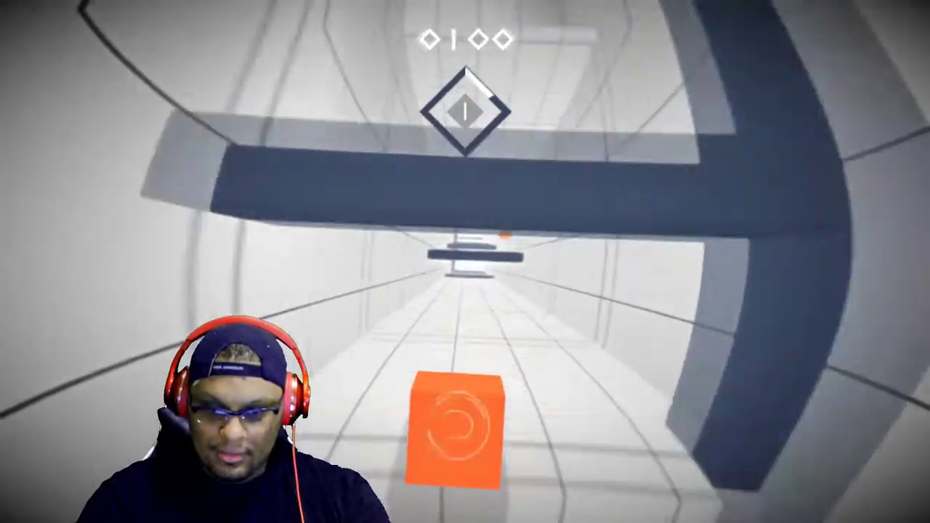
{"action": "key", "text": "space"}
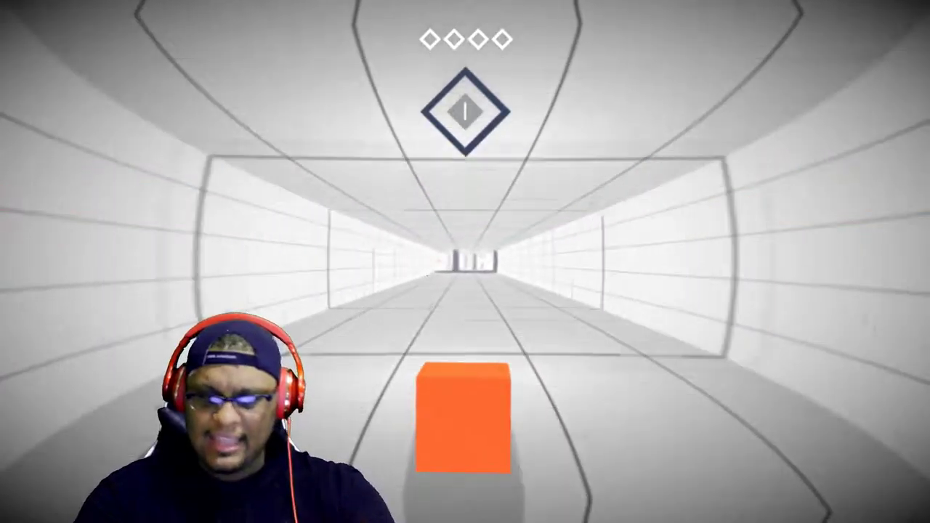
{"action": "key", "text": "Left"}
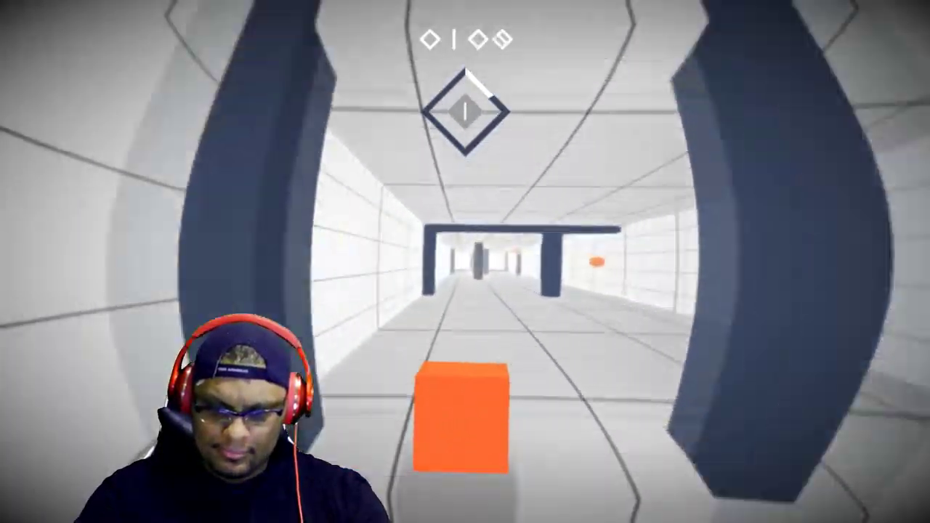
{"action": "key", "text": "Left"}
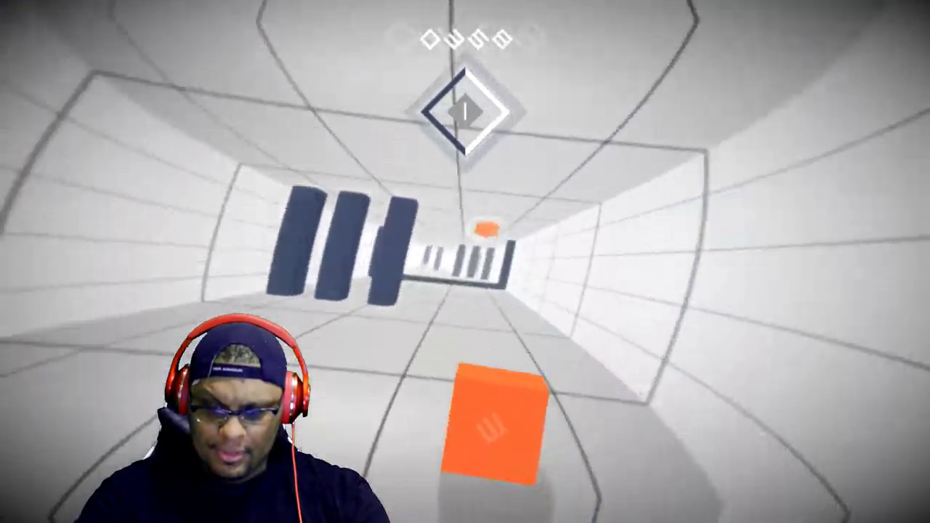
{"action": "key", "text": "Left"}
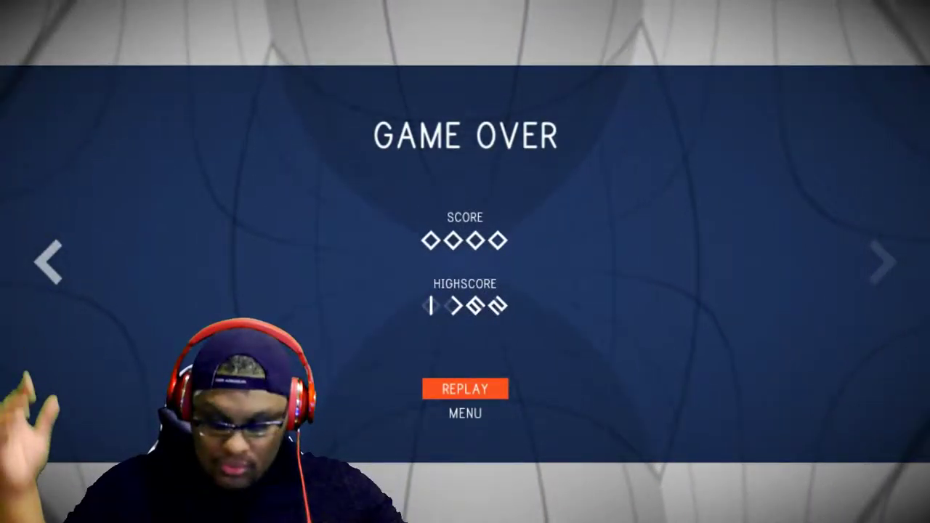
{"action": "key", "text": "Return"}
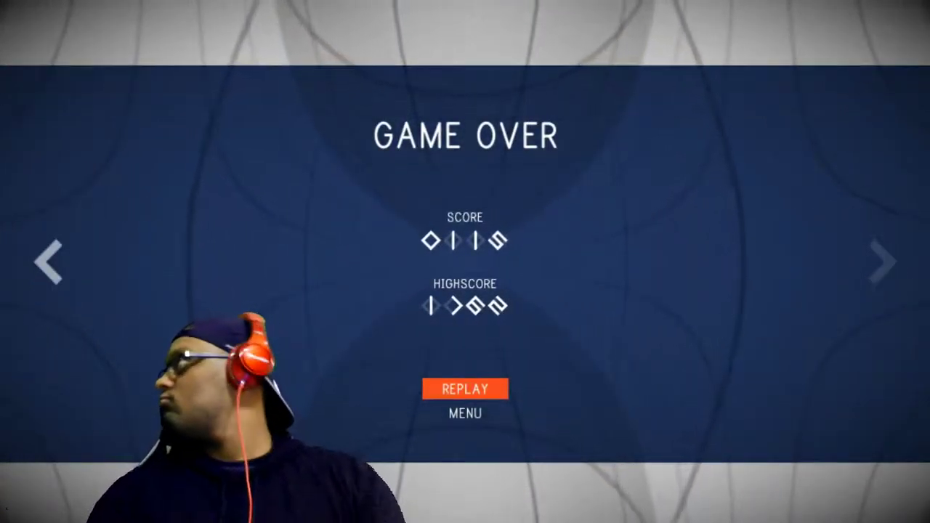
{"action": "key", "text": "Return"}
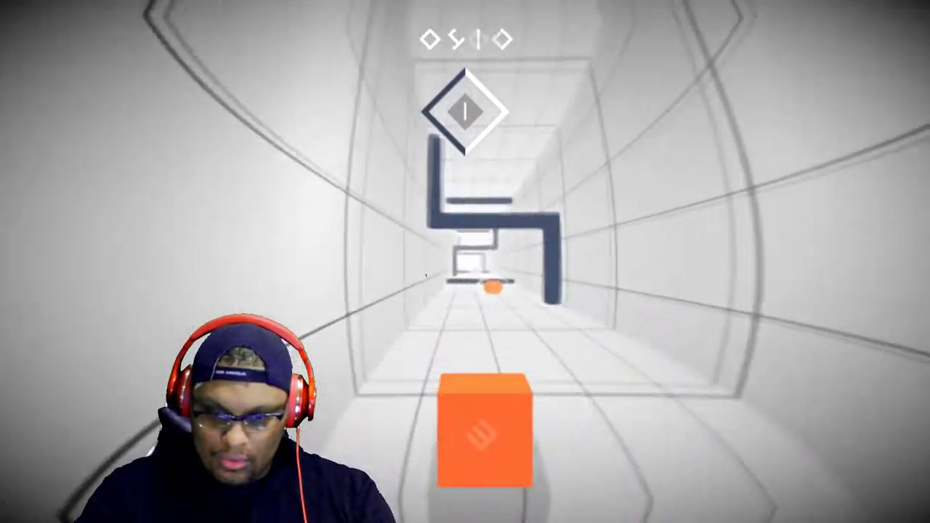
{"action": "key", "text": "space"}
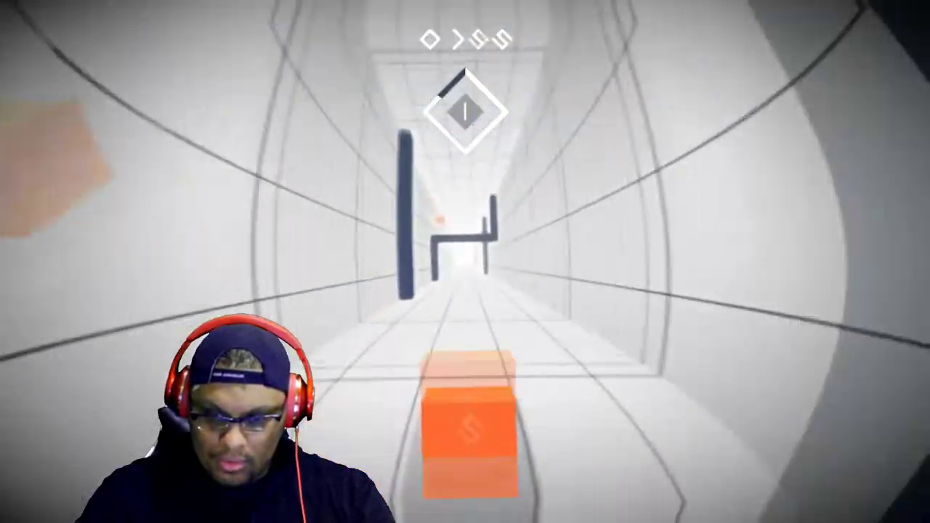
{"action": "key", "text": "space"}
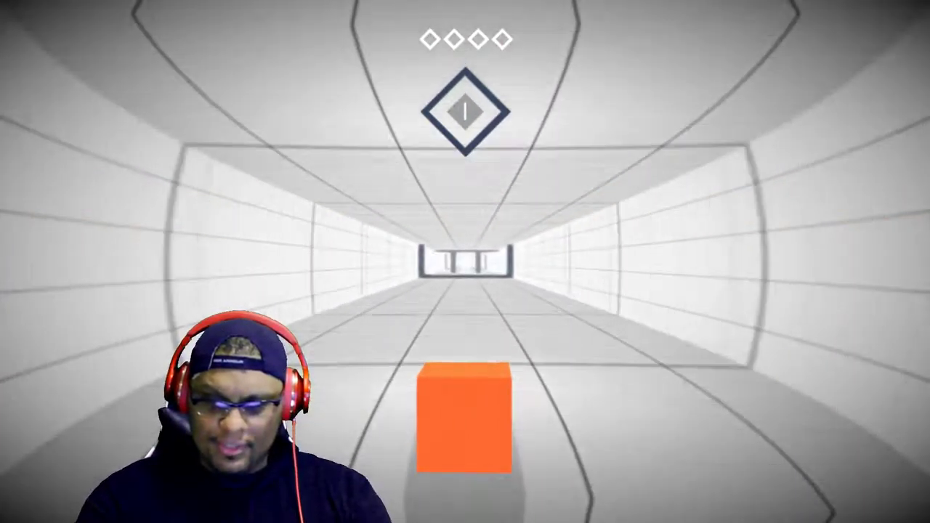
{"action": "key", "text": "Left"}
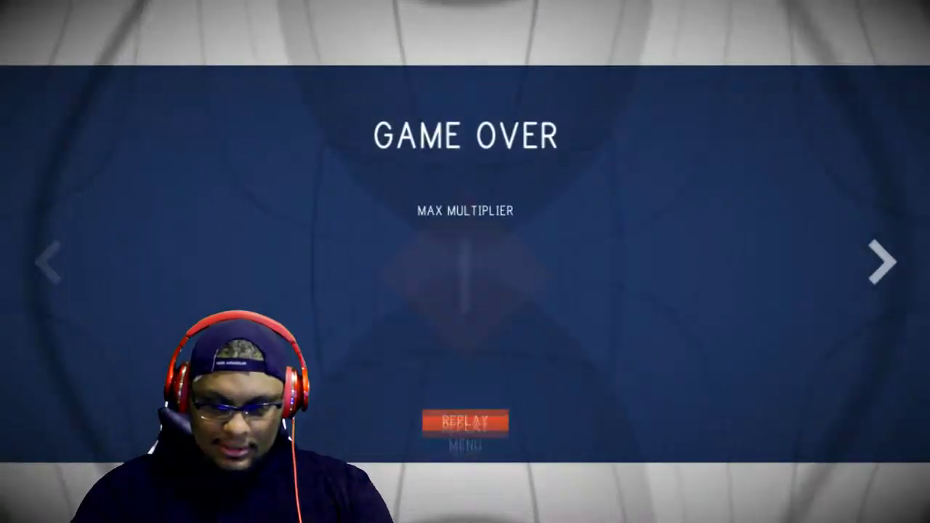
{"action": "key", "text": "Return"}
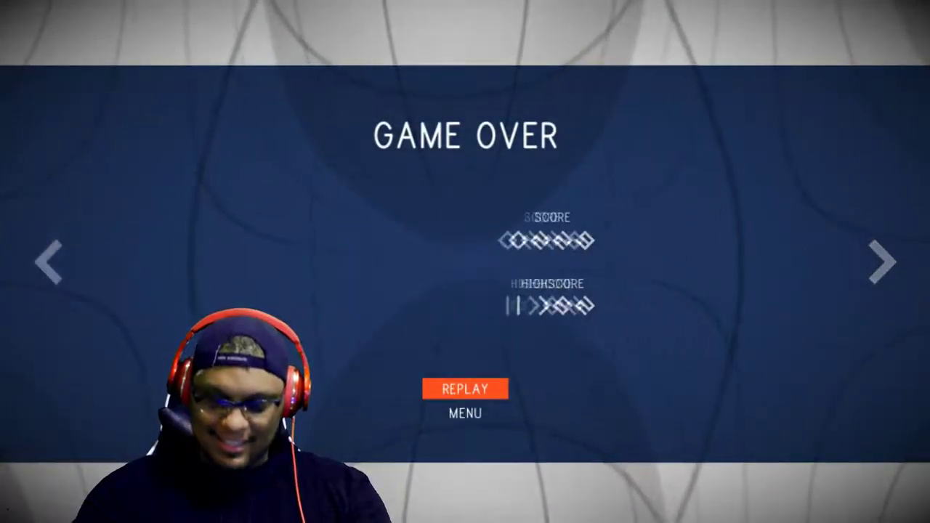
{"action": "key", "text": "Return"}
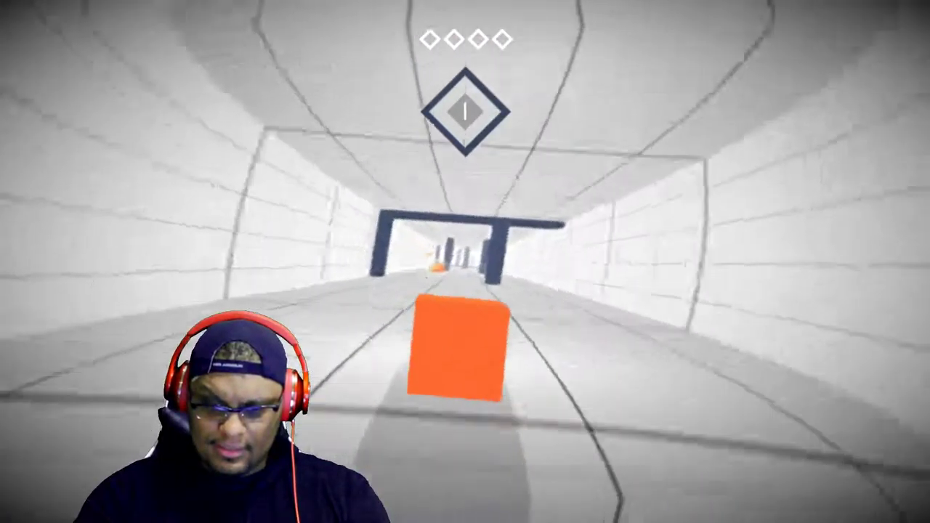
{"action": "key", "text": "Left"}
{"action": "key", "text": "Left"}
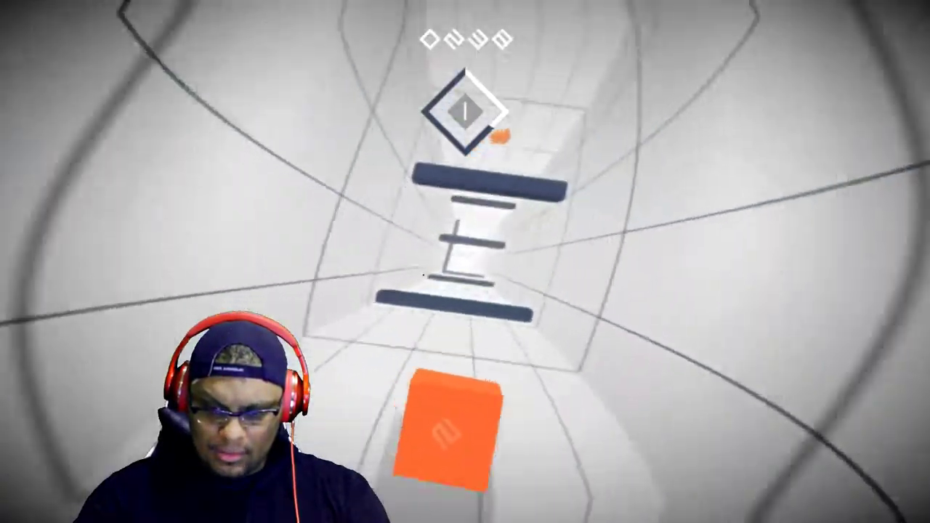
{"action": "key", "text": "Right"}
{"action": "key", "text": "Right"}
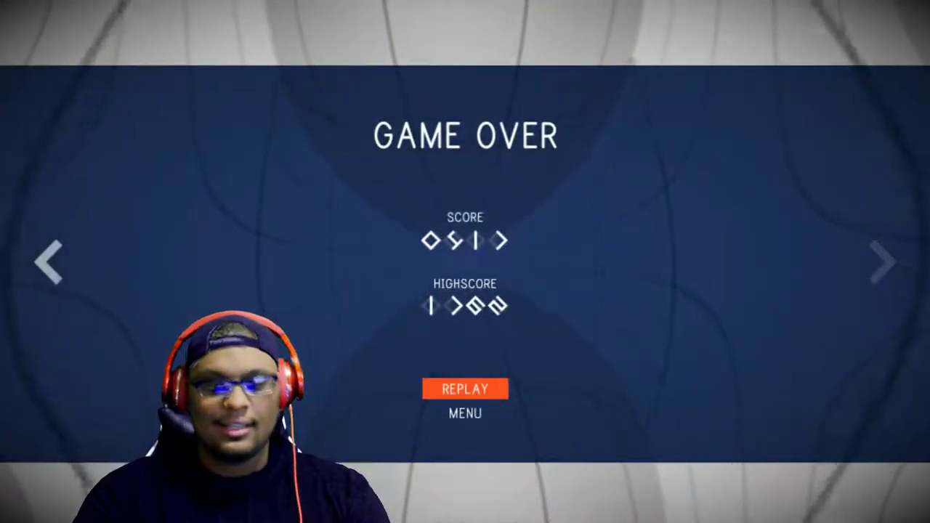
{"action": "key", "text": "Return"}
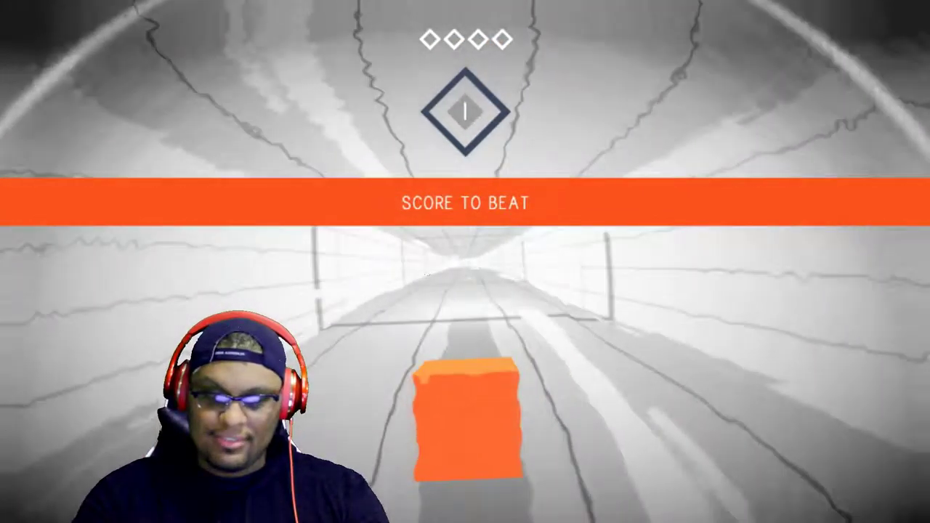
{"action": "key", "text": "Left"}
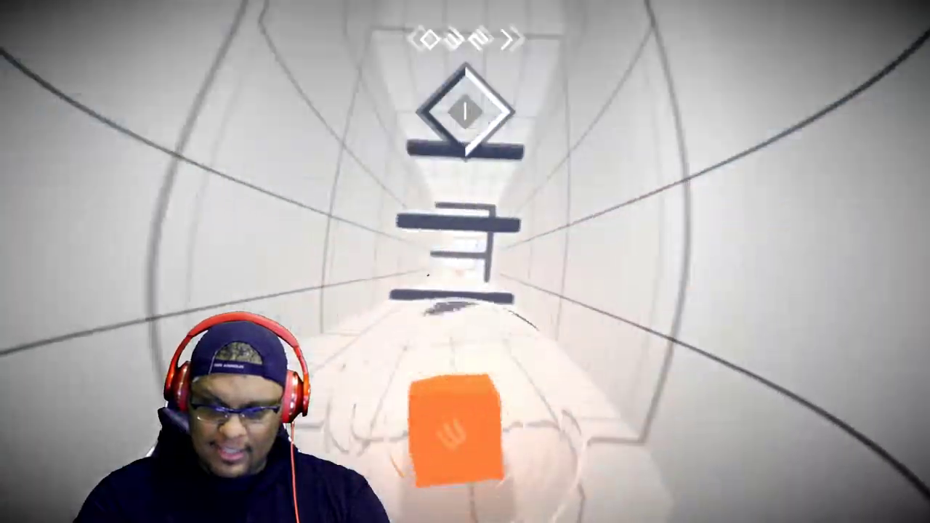
{"action": "key", "text": "Left"}
{"action": "key", "text": "Left"}
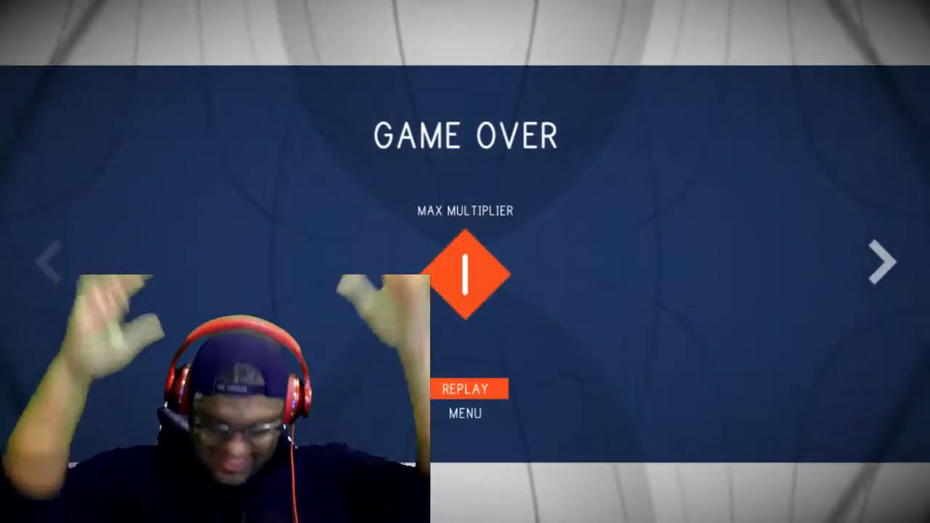
{"action": "key", "text": "Return"}
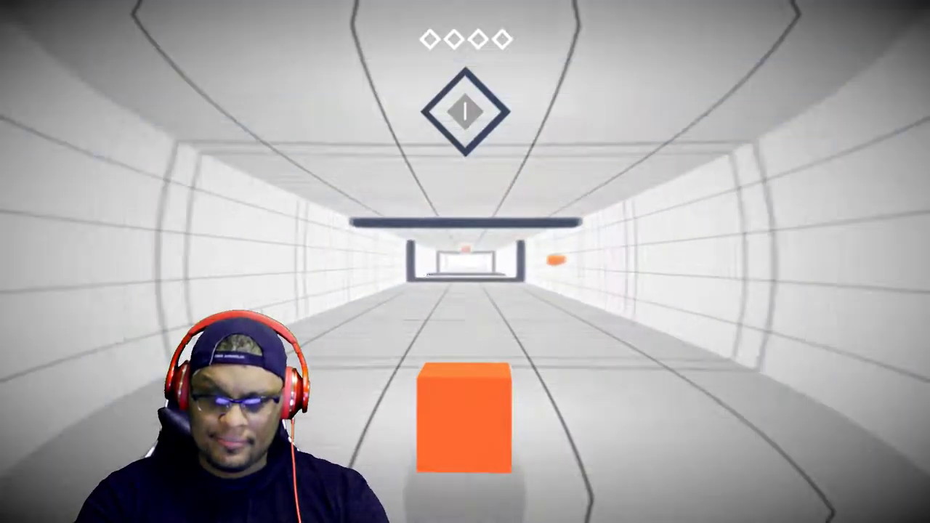
{"action": "key", "text": "Left"}
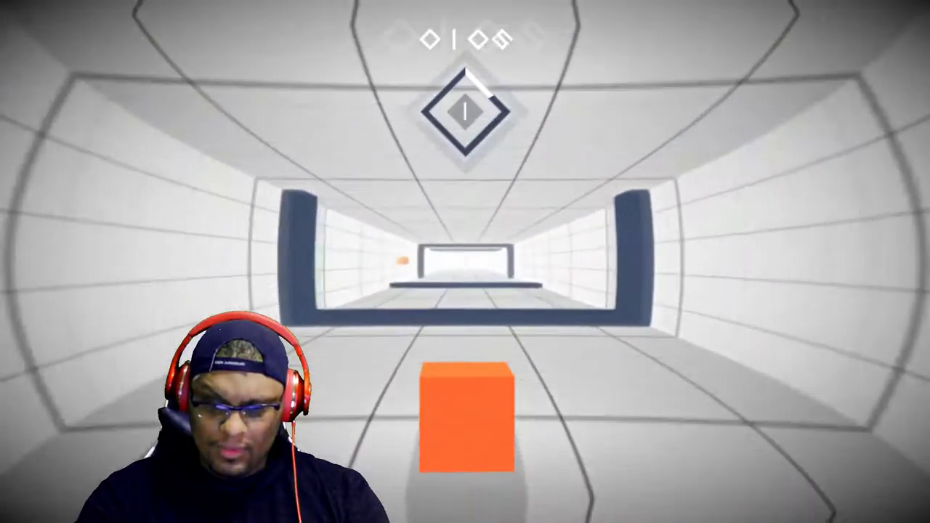
{"action": "key", "text": "Right"}
{"action": "key", "text": "Right"}
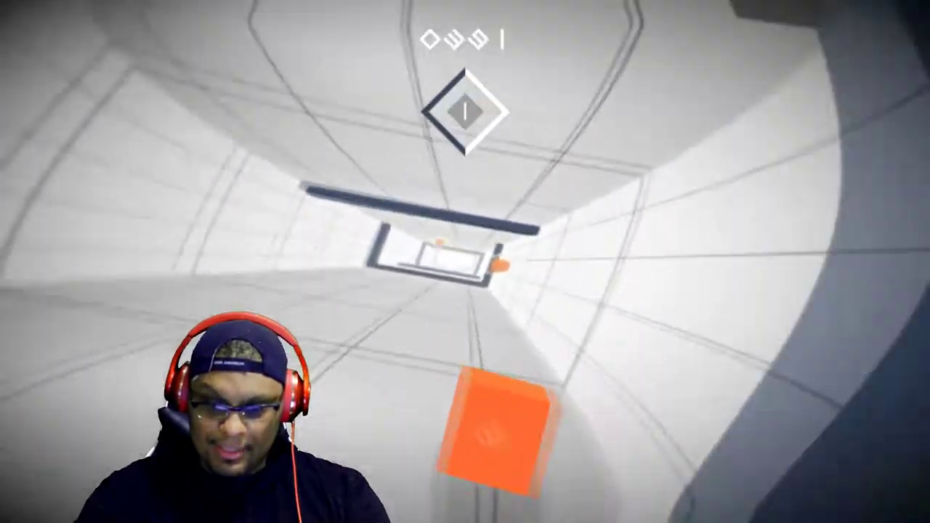
{"action": "key", "text": "Left"}
{"action": "key", "text": "Right"}
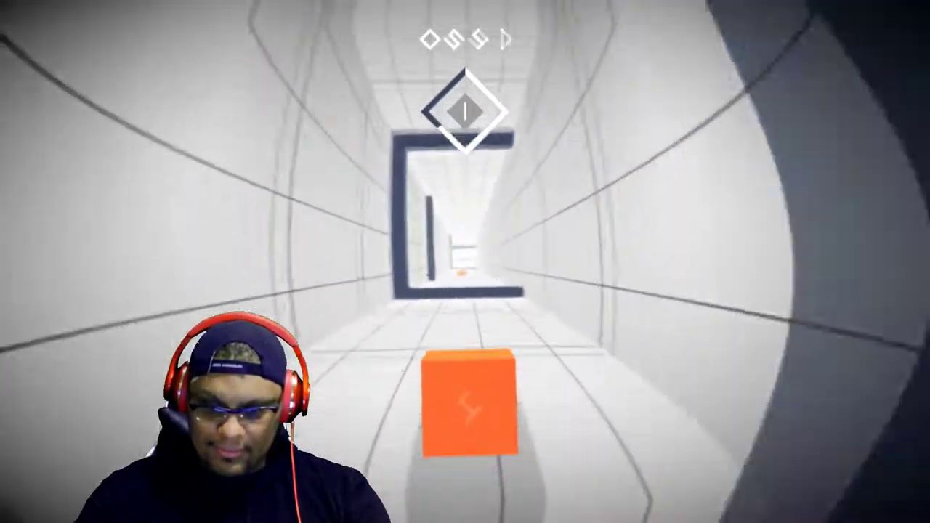
{"action": "key", "text": "Left"}
{"action": "key", "text": "Right"}
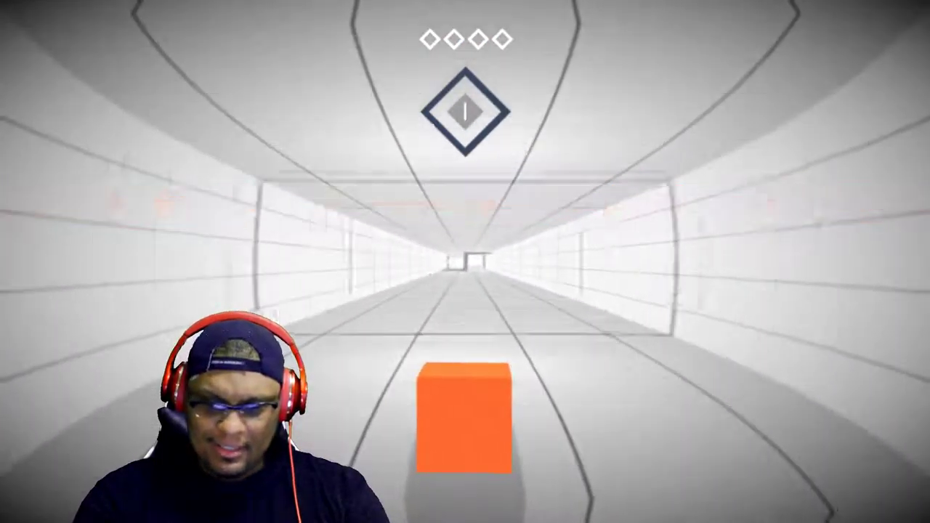
{"action": "key", "text": "Left"}
{"action": "key", "text": "Right"}
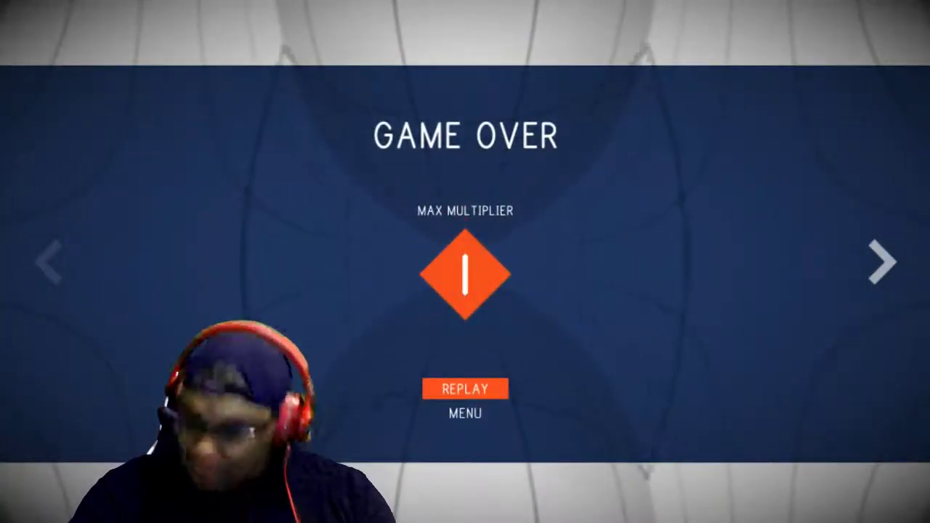
{"action": "key", "text": "Return"}
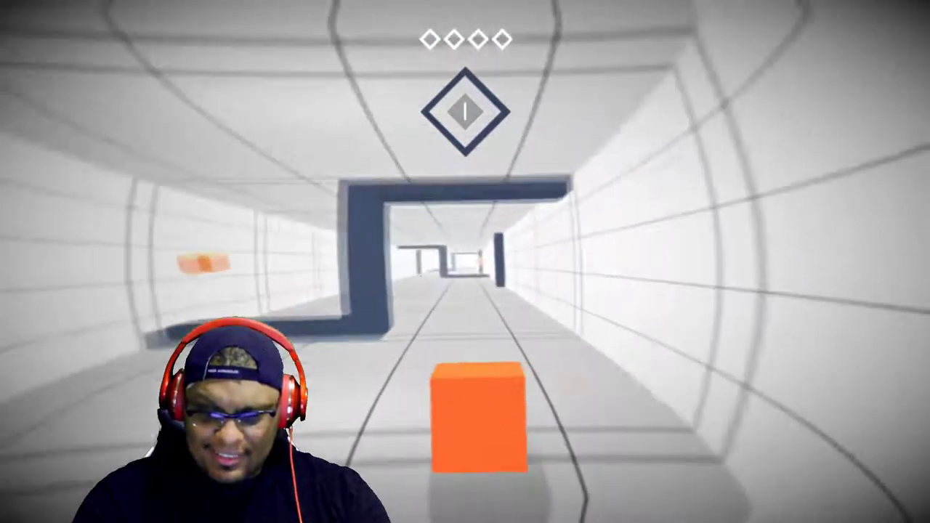
{"action": "key", "text": "Left"}
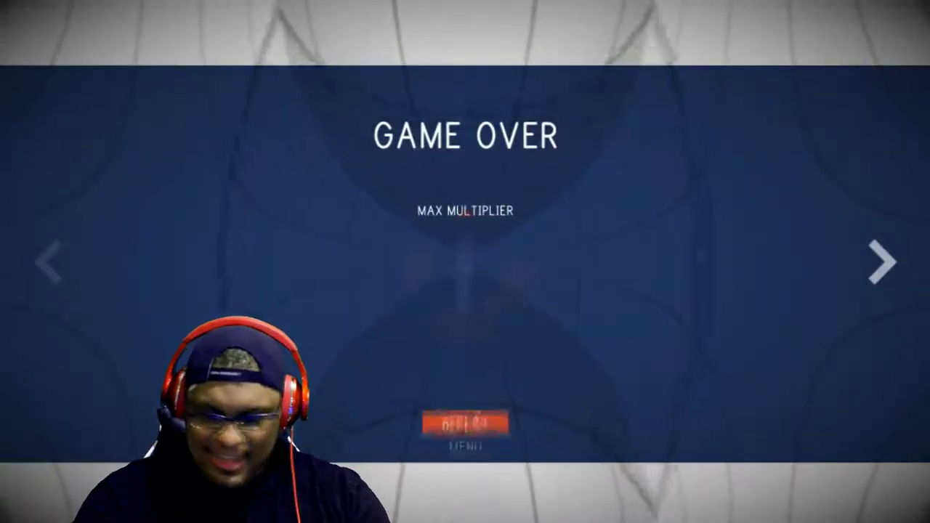
{"action": "key", "text": "Return"}
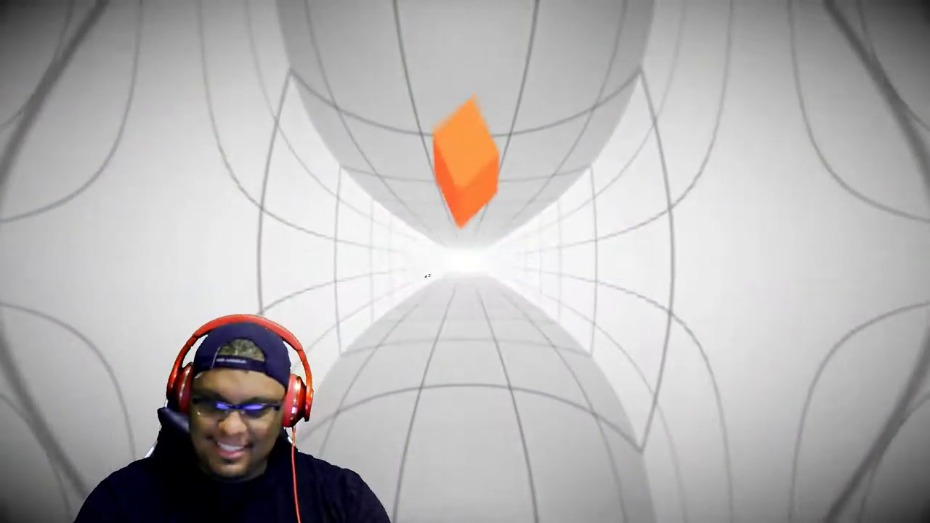